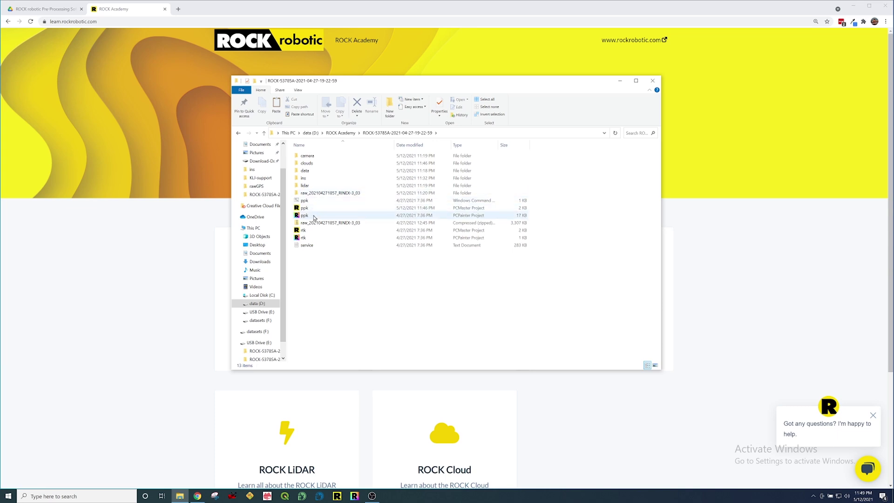
# Step: Check the LAS file in the clouds folder, then bring up the ppk project file's context menu
pyautogui.click(310, 165)
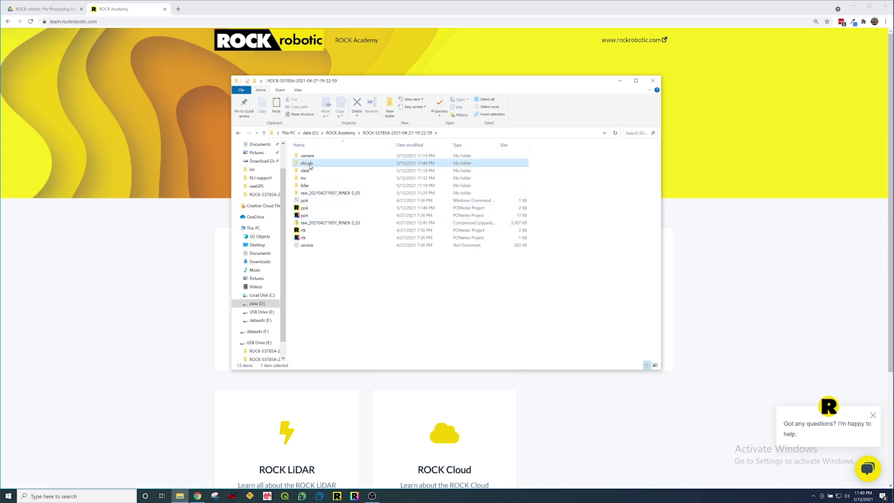
pyautogui.doubleClick(307, 164)
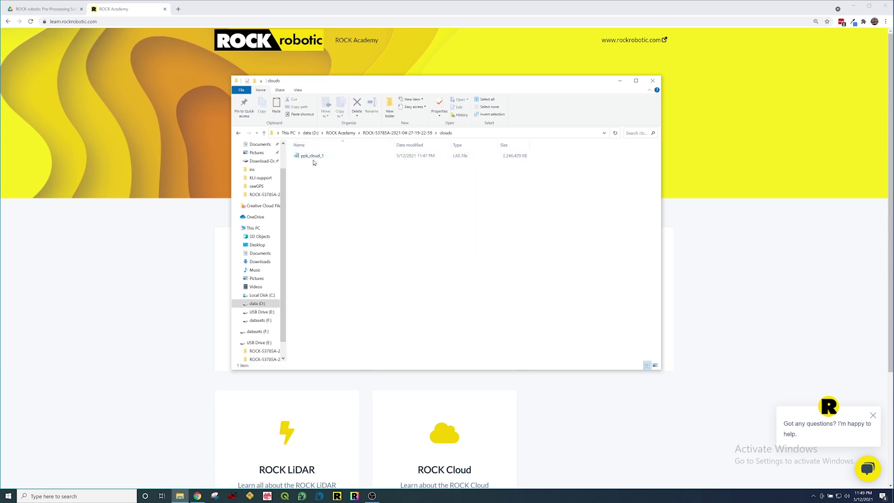
pyautogui.click(379, 133)
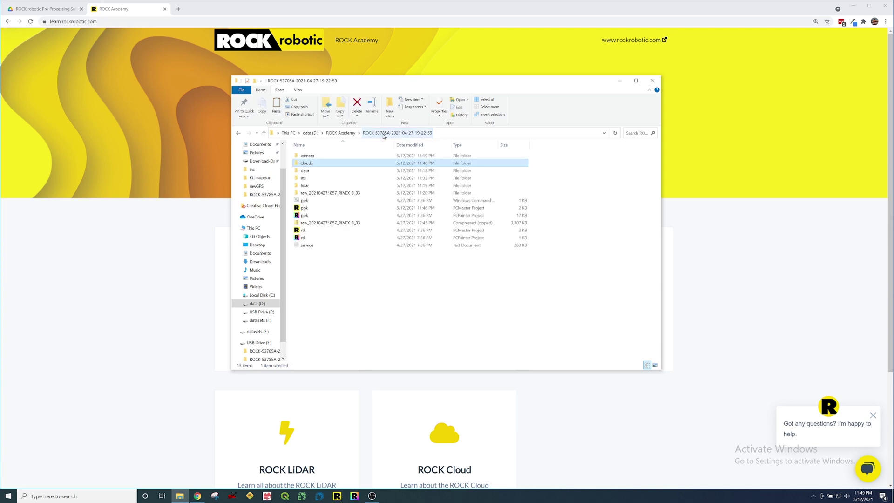
pyautogui.rightClick(311, 217)
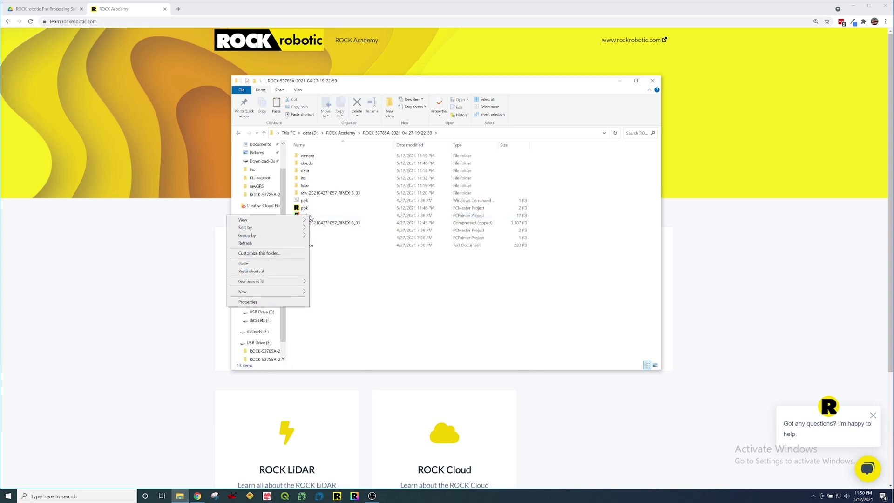
pyautogui.rightClick(311, 216)
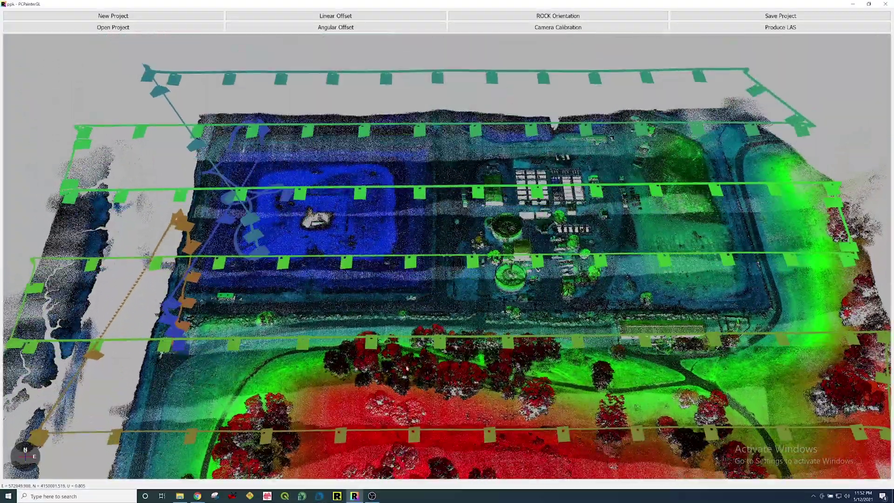
pyautogui.moveTo(406, 368); pyautogui.dragTo(435, 332)
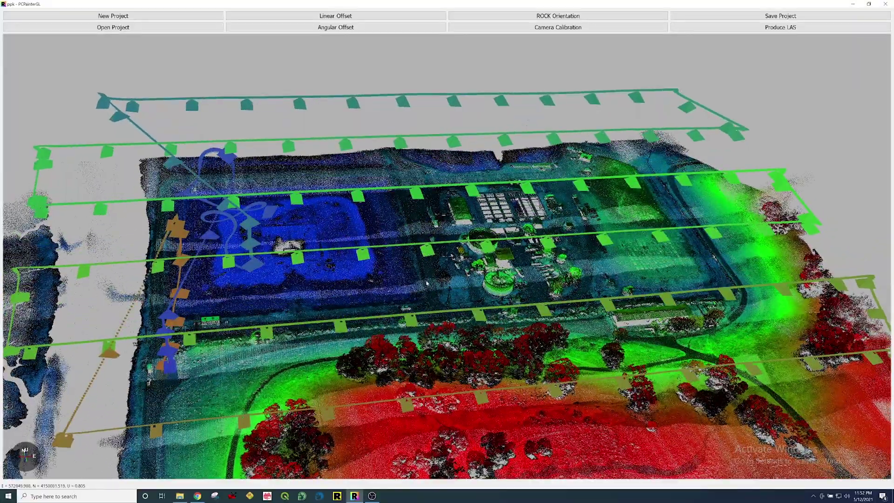
pyautogui.moveTo(427, 283); pyautogui.dragTo(474, 216)
pyautogui.scroll(5, 466, 297)
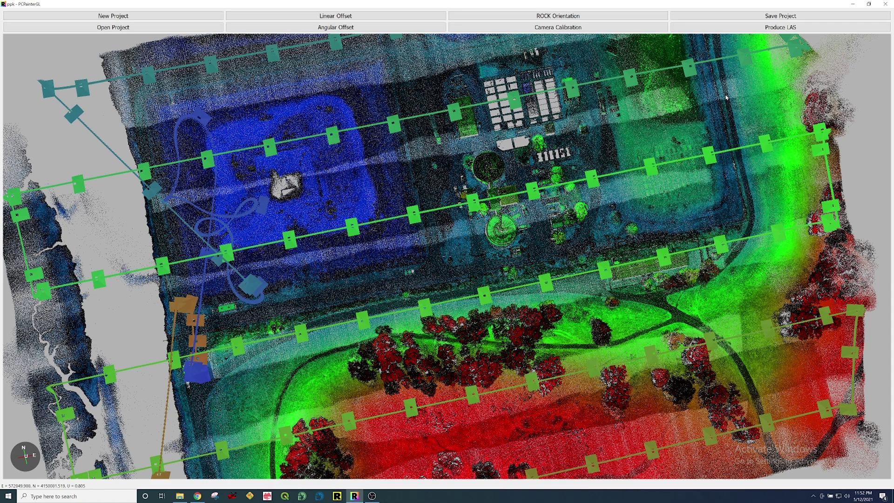
# Step: Switch to the camera at this spot to overlay its photo, then tilt and rotate around it
pyautogui.rightClick(473, 208)
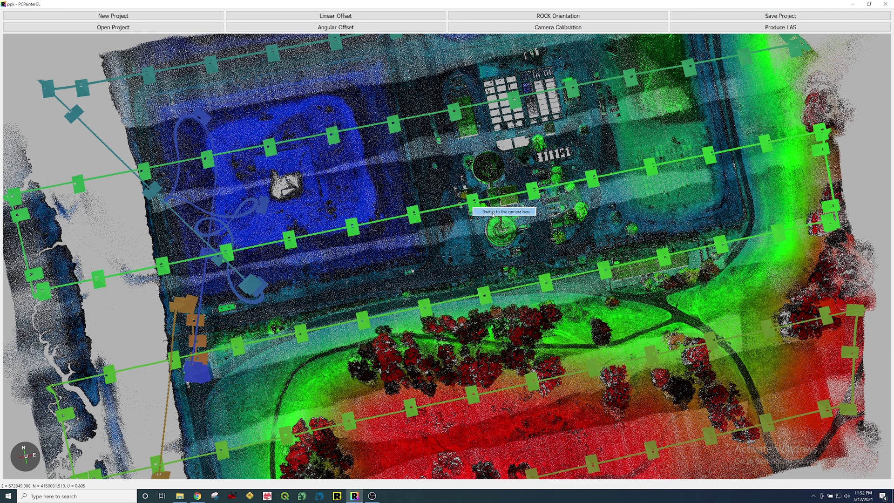
pyautogui.click(493, 213)
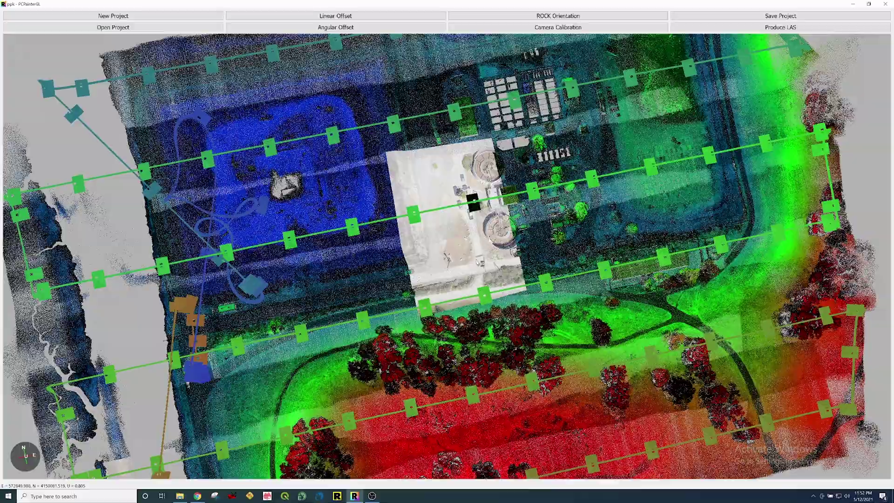
pyautogui.moveTo(479, 262); pyautogui.dragTo(575, 152)
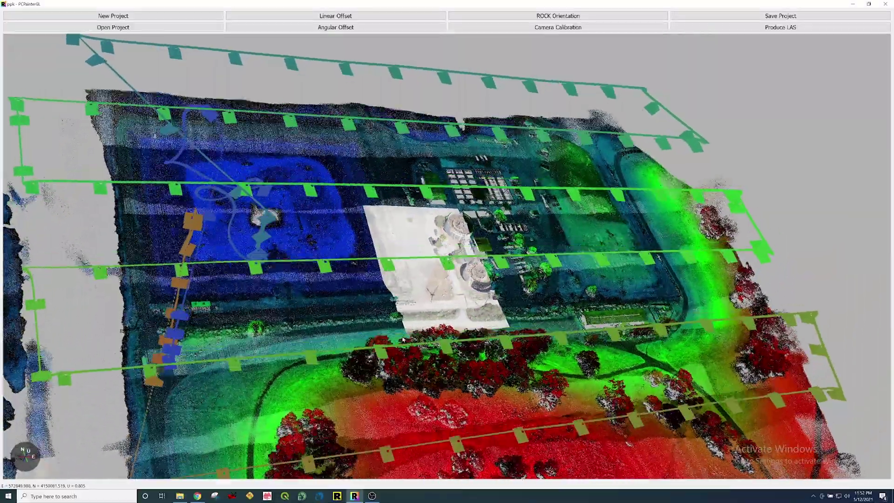
pyautogui.moveTo(403, 340); pyautogui.dragTo(260, 314)
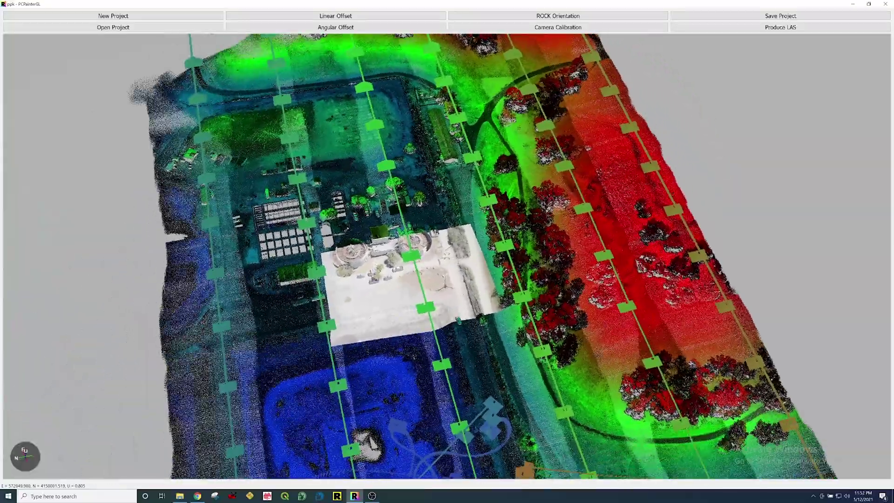
pyautogui.scroll(-5, 438, 179)
pyautogui.scroll(8, 438, 179)
# Step: Bring the view near top-down over the treatment-plant pad, centred on the photo overlay
pyautogui.moveTo(438, 196); pyautogui.dragTo(438, 176)
pyautogui.scroll(-4, 407, 247)
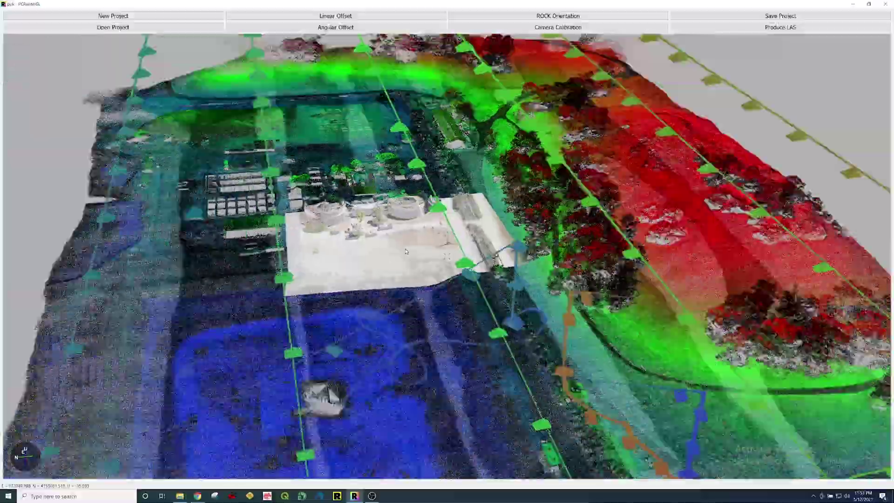
pyautogui.scroll(8, 407, 247)
pyautogui.scroll(-3, 407, 247)
pyautogui.moveTo(368, 389); pyautogui.dragTo(483, 358)
pyautogui.scroll(3, 445, 305)
pyautogui.moveTo(446, 288); pyautogui.dragTo(428, 303)
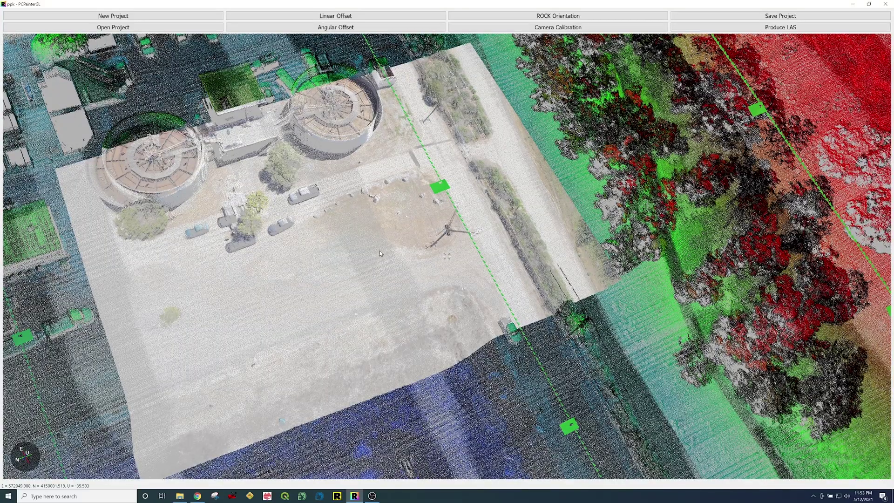
pyautogui.moveTo(380, 253); pyautogui.dragTo(428, 262, button='middle')
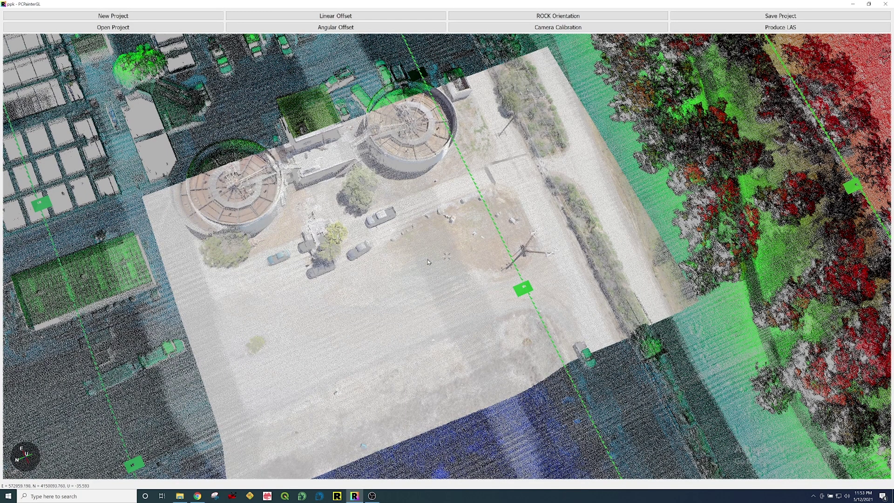
pyautogui.moveTo(429, 261); pyautogui.dragTo(431, 281)
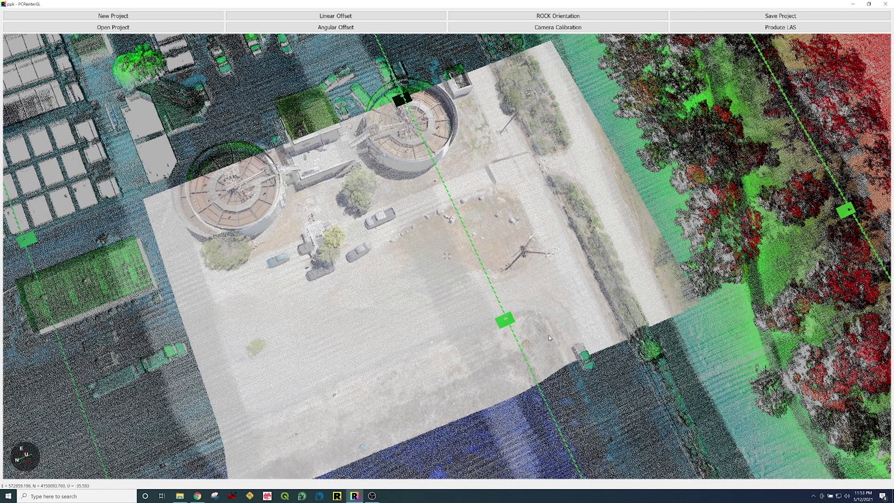
# Step: Step to the next camera photo and test the calibration focal length, leaving it at about 24.51
pyautogui.click(506, 320)
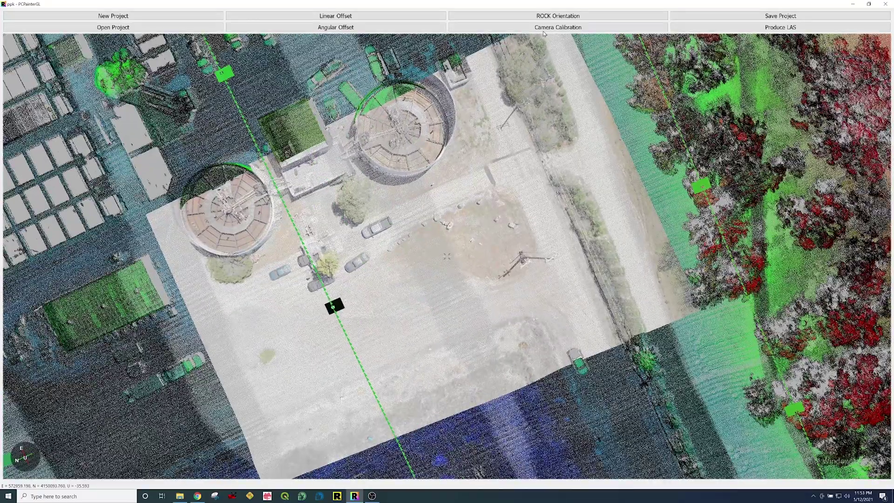
pyautogui.click(543, 30)
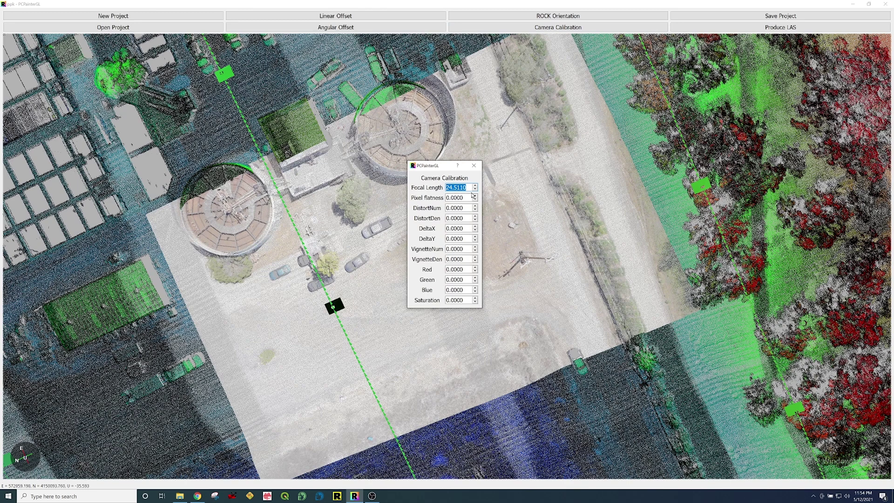
pyautogui.click(457, 188)
pyautogui.press('Up')
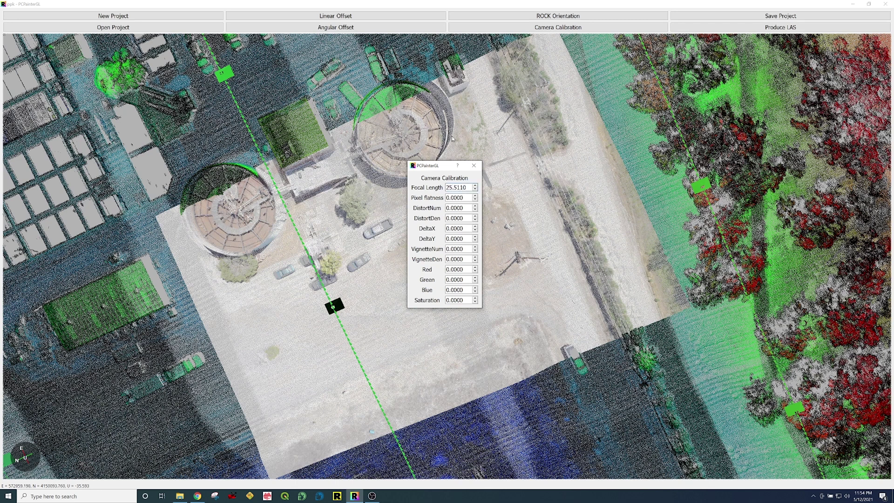
pyautogui.press('Down')
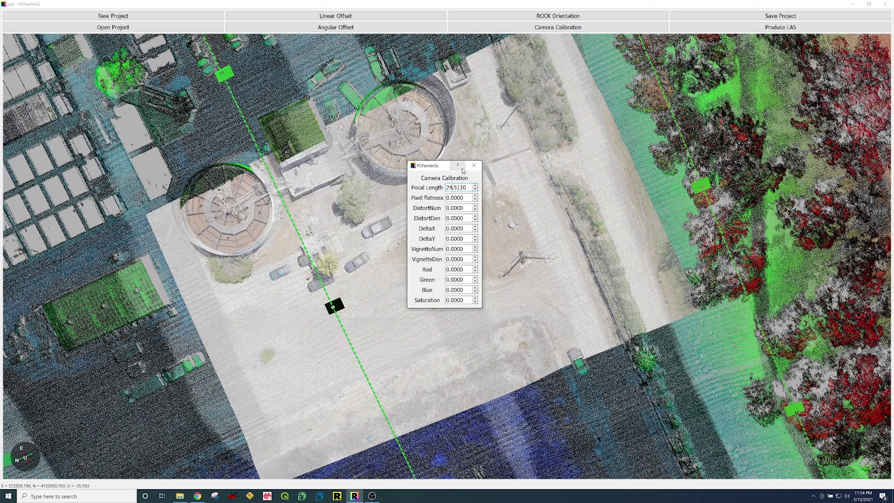
pyautogui.click(476, 189)
pyautogui.click(475, 189)
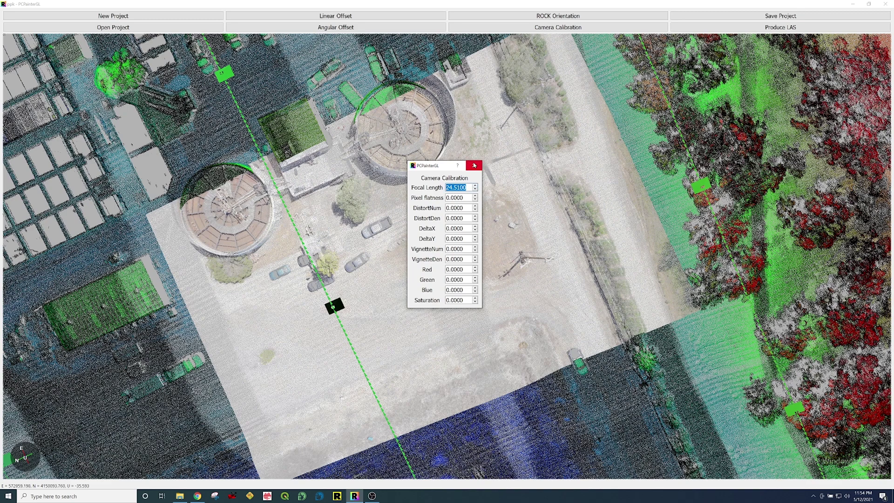
pyautogui.click(475, 167)
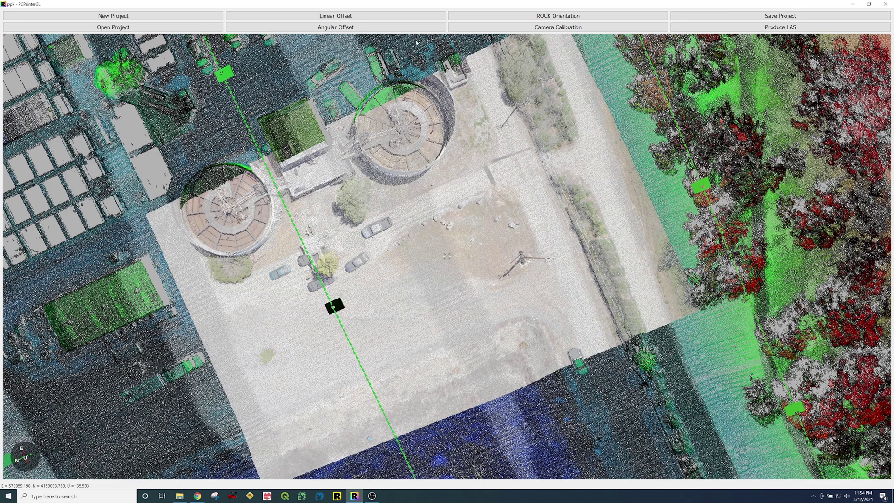
# Step: Try the IMU-camera Angular Offset yaw at 1.030, then set it back to 0.030
pyautogui.click(347, 28)
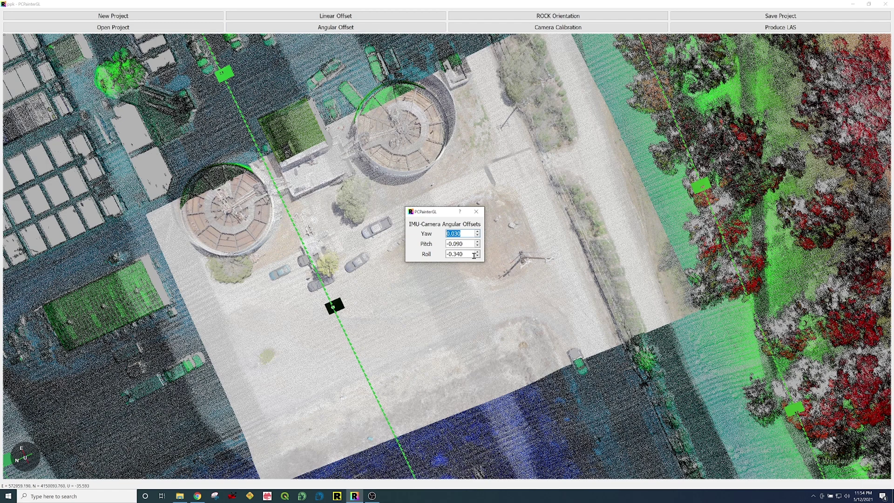
pyautogui.click(449, 233)
pyautogui.press('BackSpace')
pyautogui.write('1')
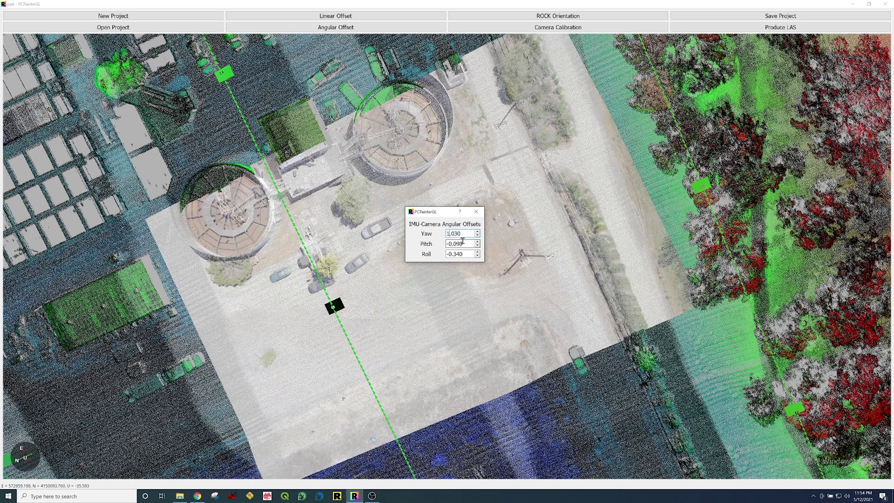
pyautogui.press('BackSpace')
pyautogui.write('1')
pyautogui.press('BackSpace')
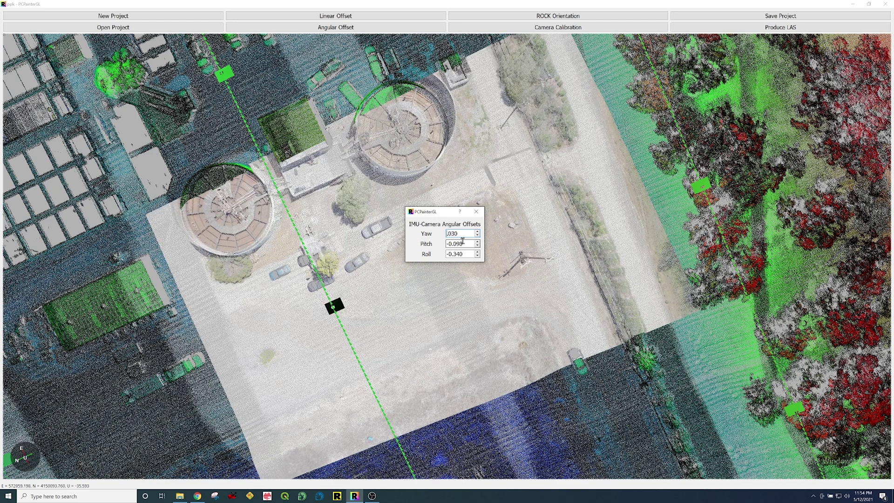
pyautogui.write('0')
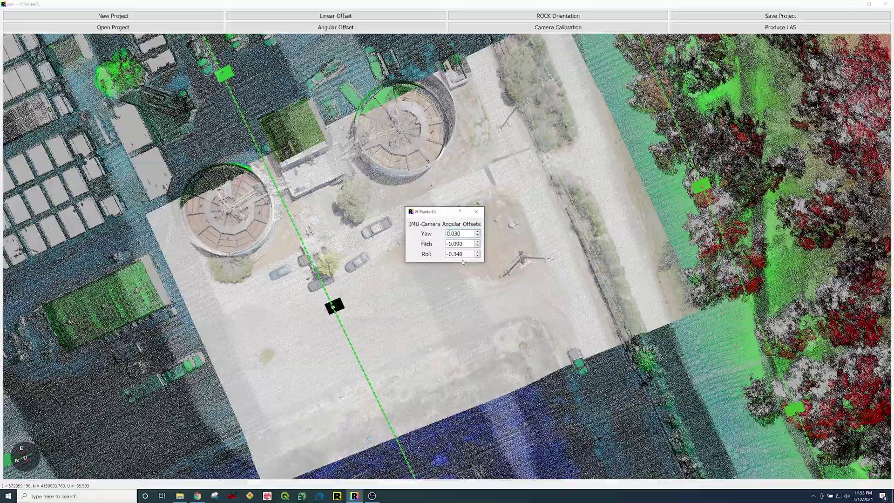
# Step: Close the angular offsets, tilt the view over the pad, and start producing the colorized LAS
pyautogui.click(478, 211)
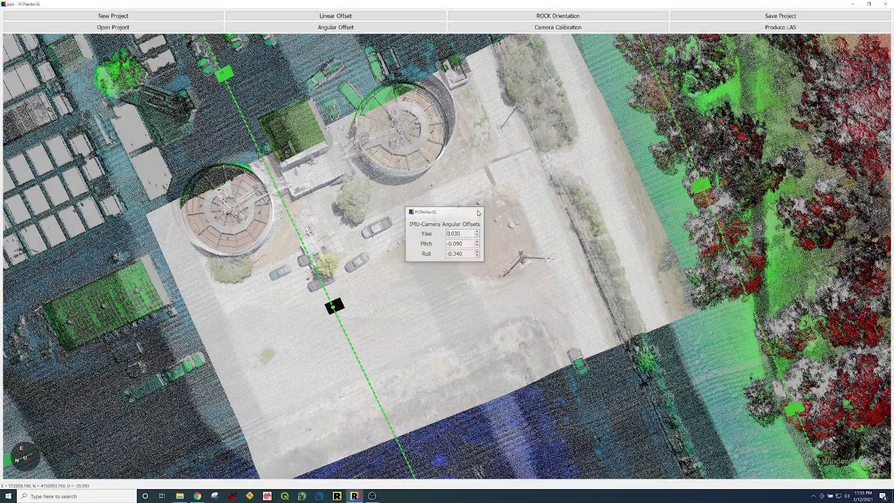
pyautogui.moveTo(475, 293); pyautogui.dragTo(735, 166)
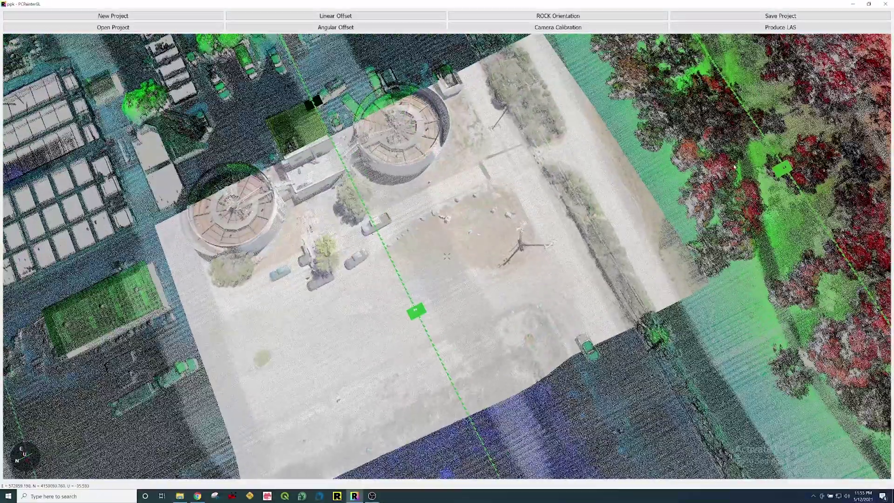
pyautogui.click(781, 28)
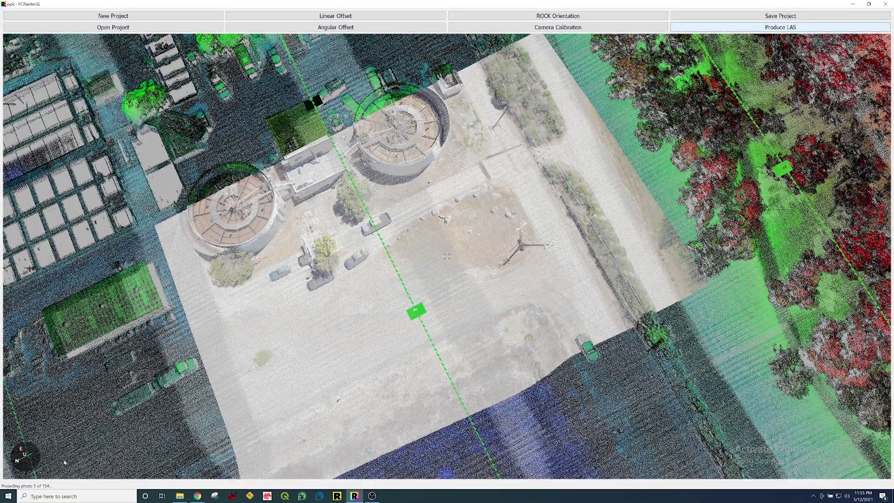